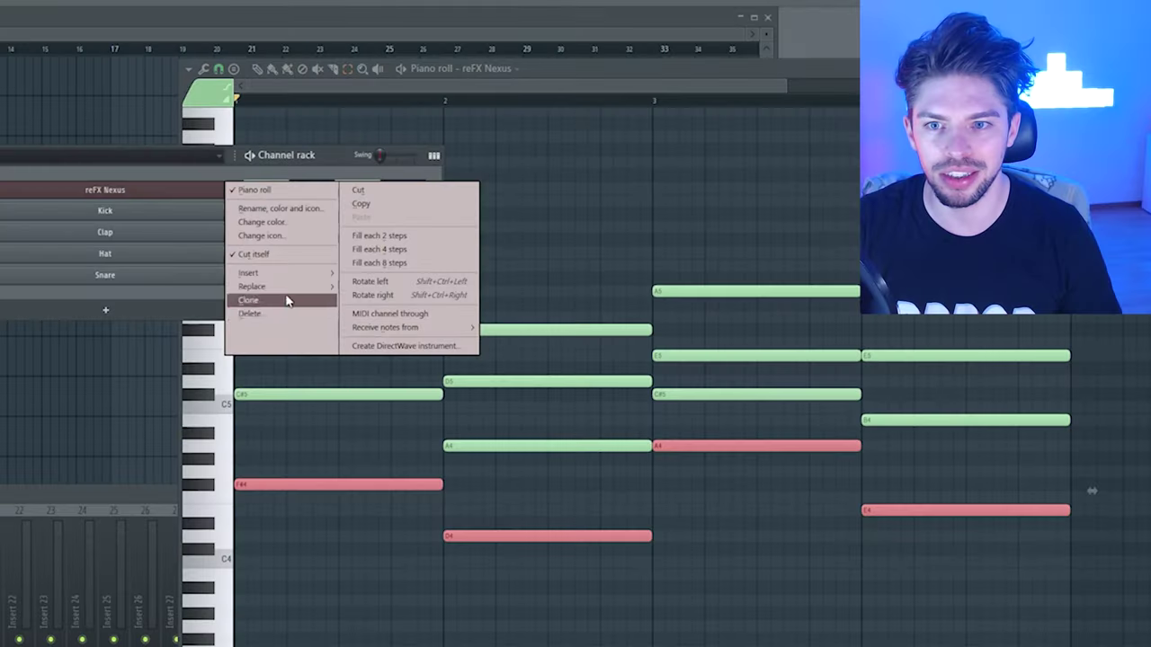
# - Clone the reFX Nexus channel and transpose the clone's F#4, D4, A4 and E4 root notes down one octave as a bass line
pyautogui.click(287, 300)
pyautogui.click(241, 214)
pyautogui.press('space')
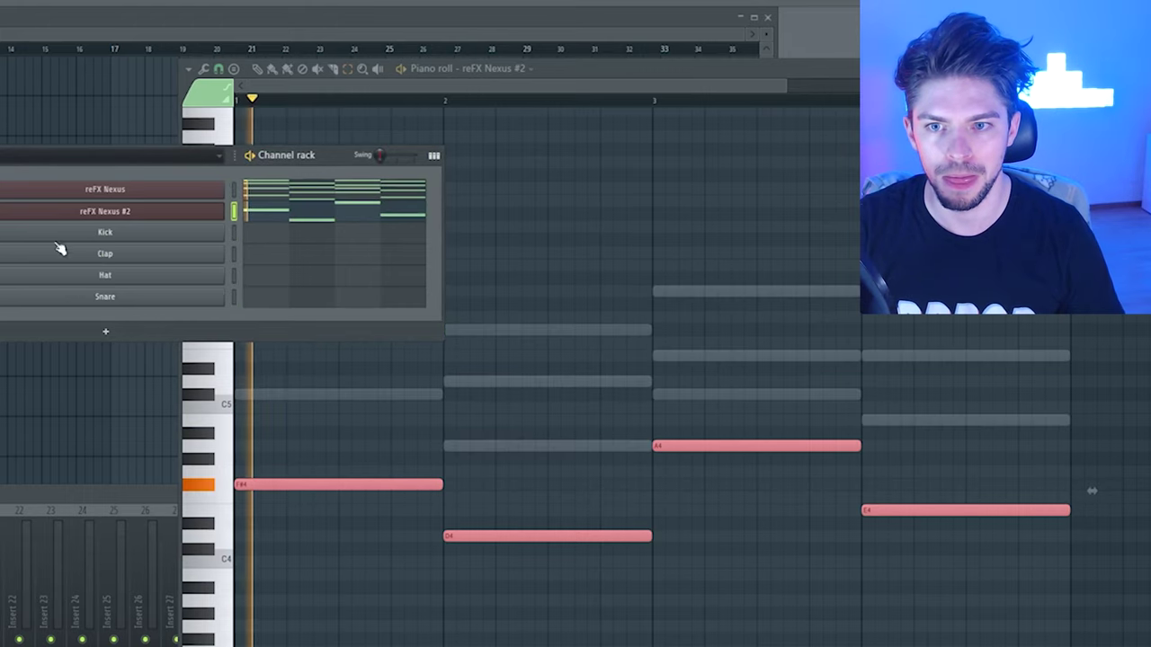
pyautogui.click(419, 437)
pyautogui.hotkey('ctrl', 'Down')
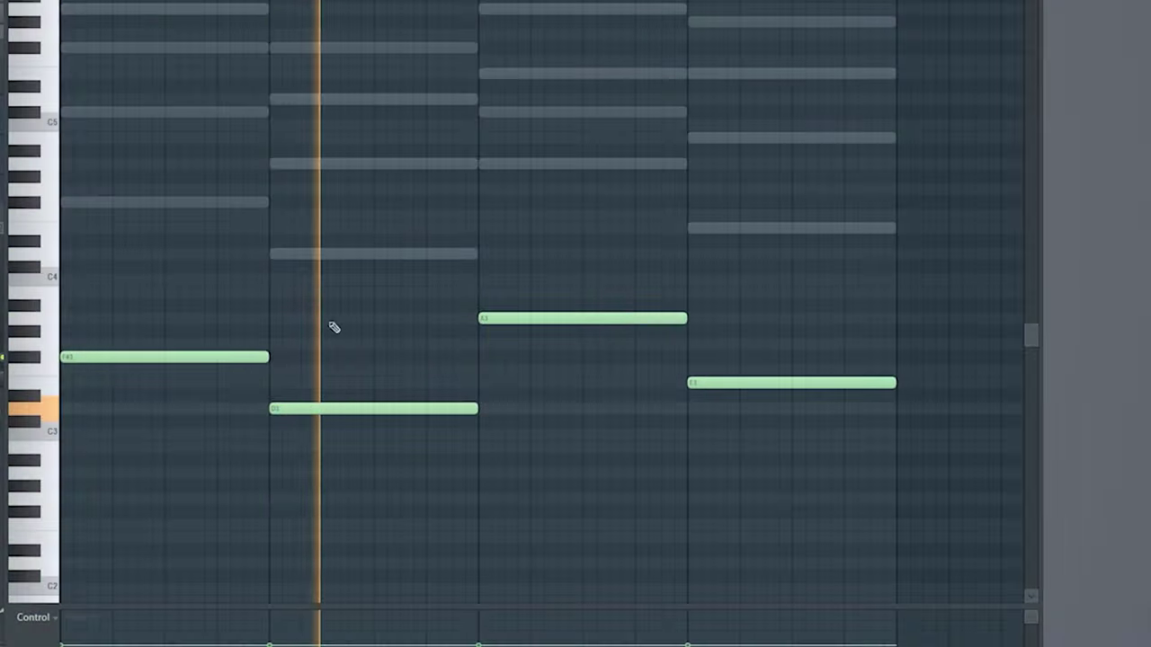
pyautogui.hotkey('ctrl', 'a')
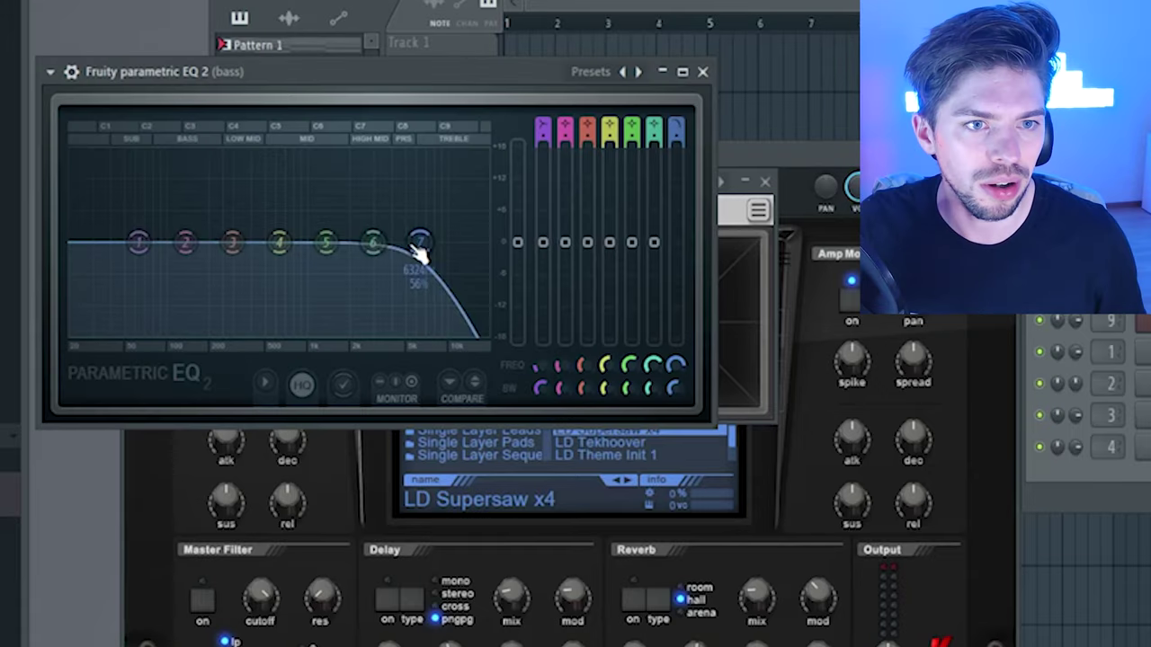
# - Low-pass the bass in Fruity Parametric EQ 2 by moving band 7 to about 298 Hz with a steeper slope
pyautogui.moveTo(418, 241); pyautogui.dragTo(252, 241)
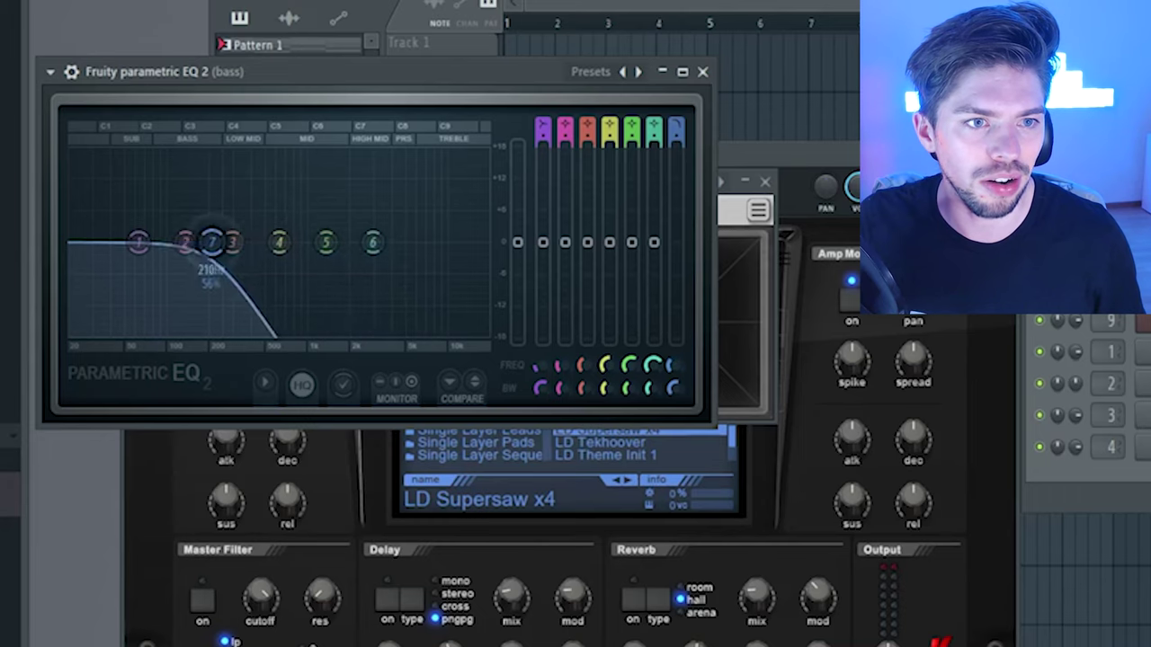
pyautogui.rightClick(231, 241)
pyautogui.click(334, 360)
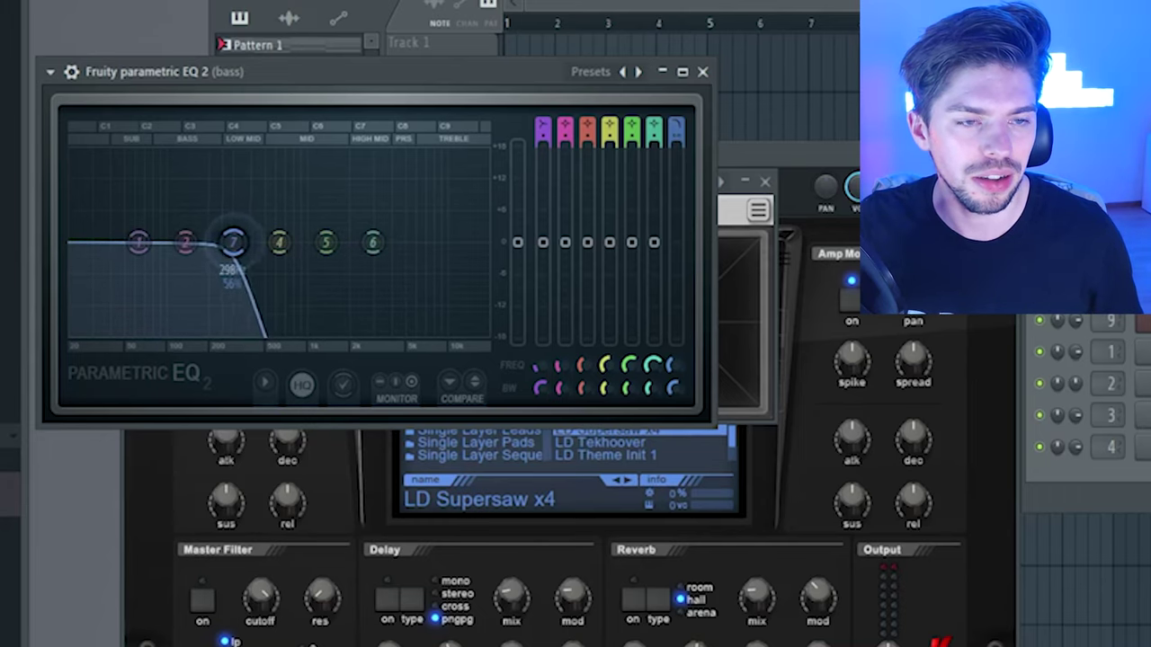
pyautogui.press('space')
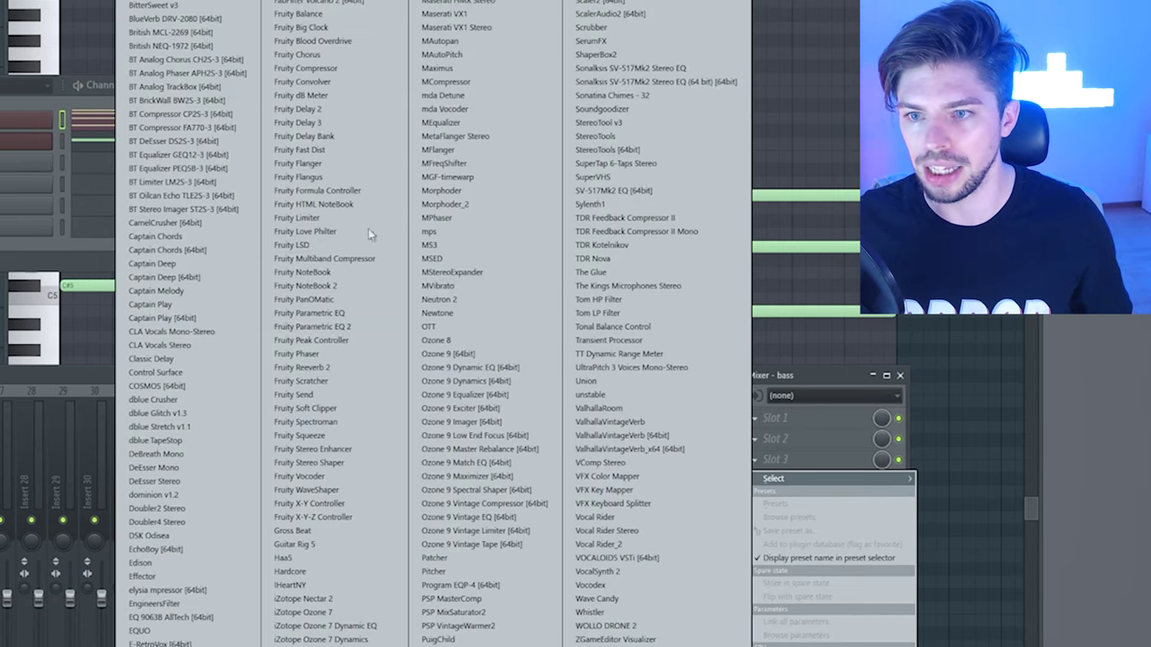
# - Add a Fruity Limiter to the bass mixer track and adjust its ceiling
pyautogui.click(302, 217)
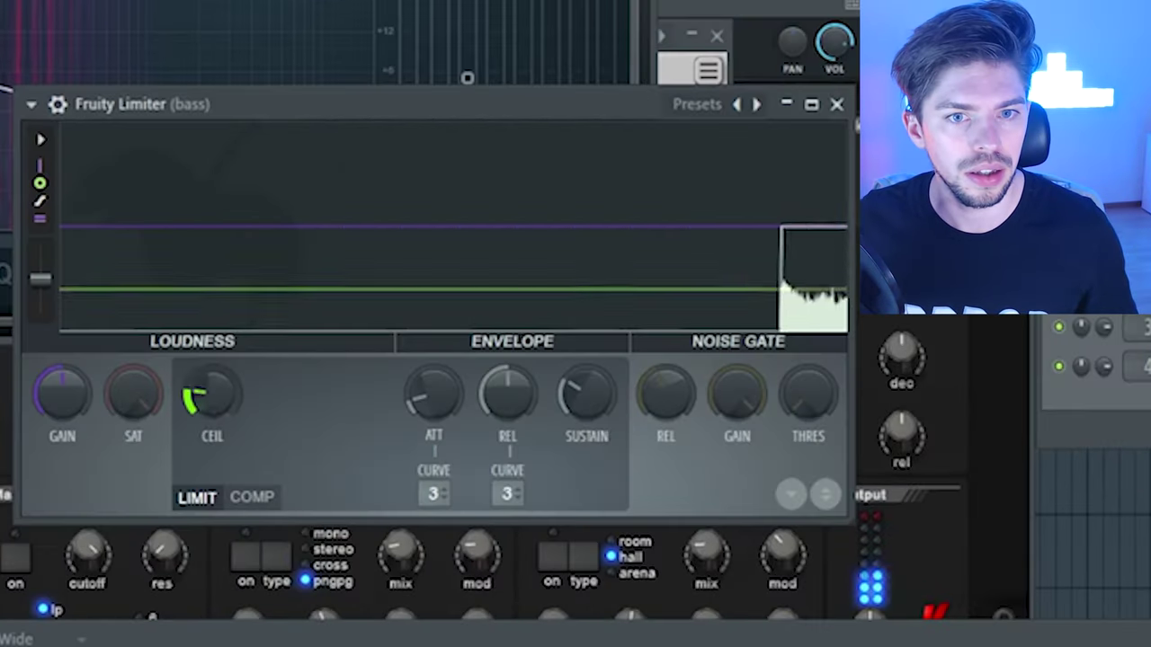
pyautogui.moveTo(212, 394)
pyautogui.mouseDown()
pyautogui.moveTo(213, 406)
pyautogui.moveTo(214, 395)
pyautogui.mouseUp()
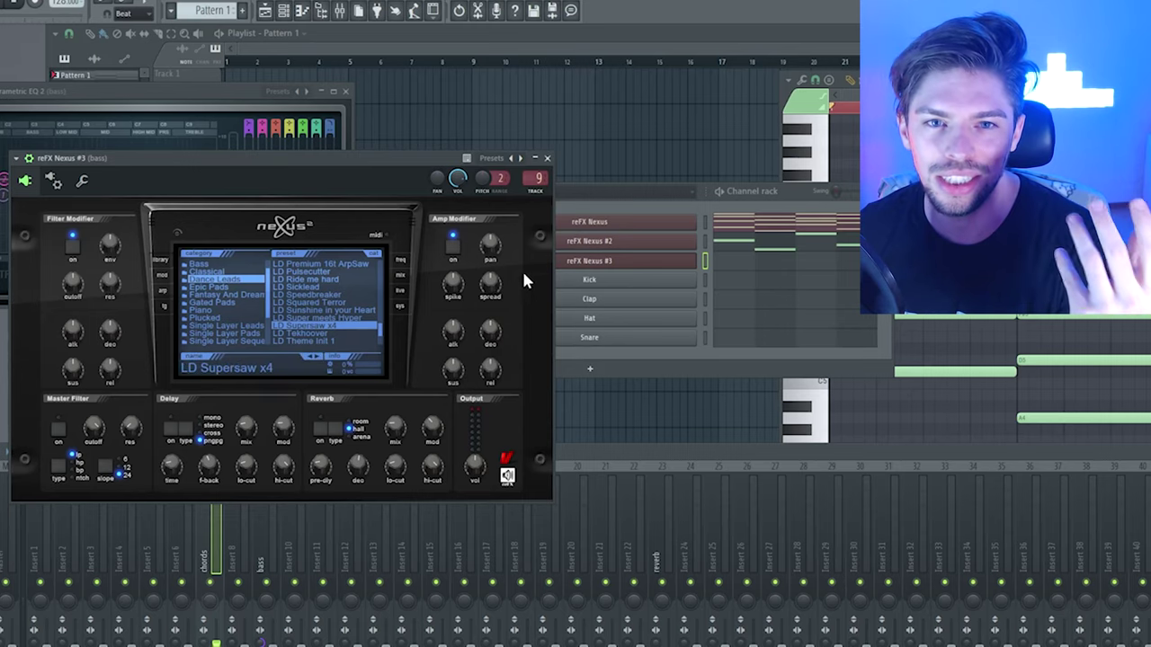
# - Adjust the amp decay of reFX Nexus #3 and transpose its short kick notes down two octaves
pyautogui.moveTo(490, 333); pyautogui.dragTo(484, 331)
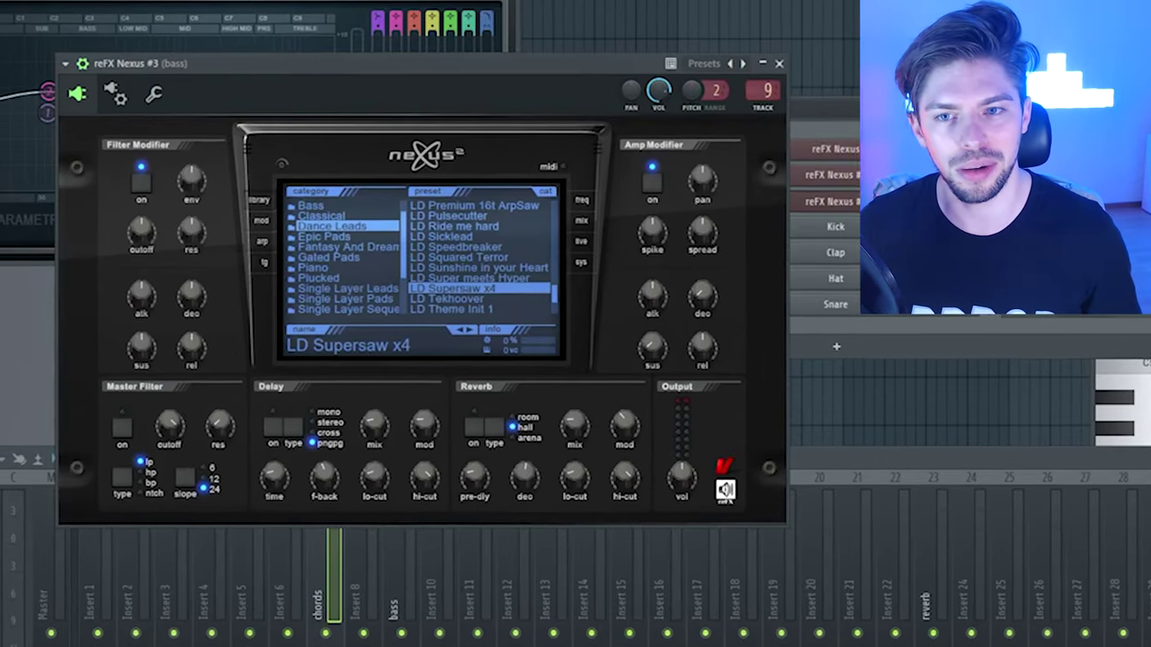
pyautogui.moveTo(809, 108); pyautogui.dragTo(1106, 147)
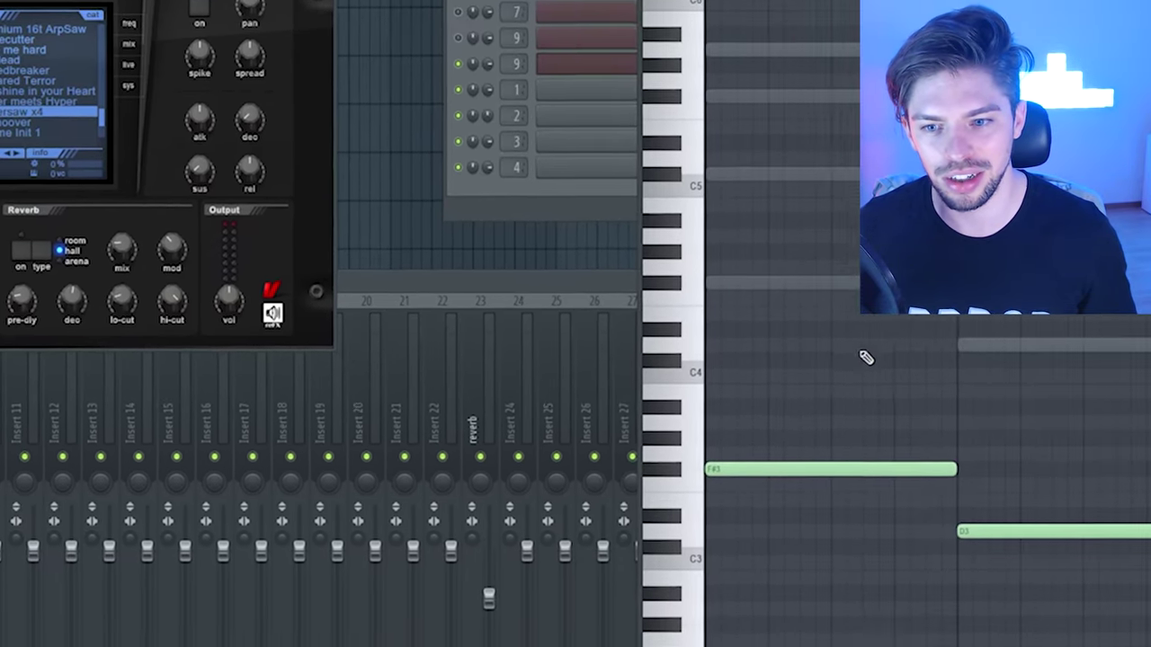
pyautogui.moveTo(800, 406); pyautogui.dragTo(831, 514)
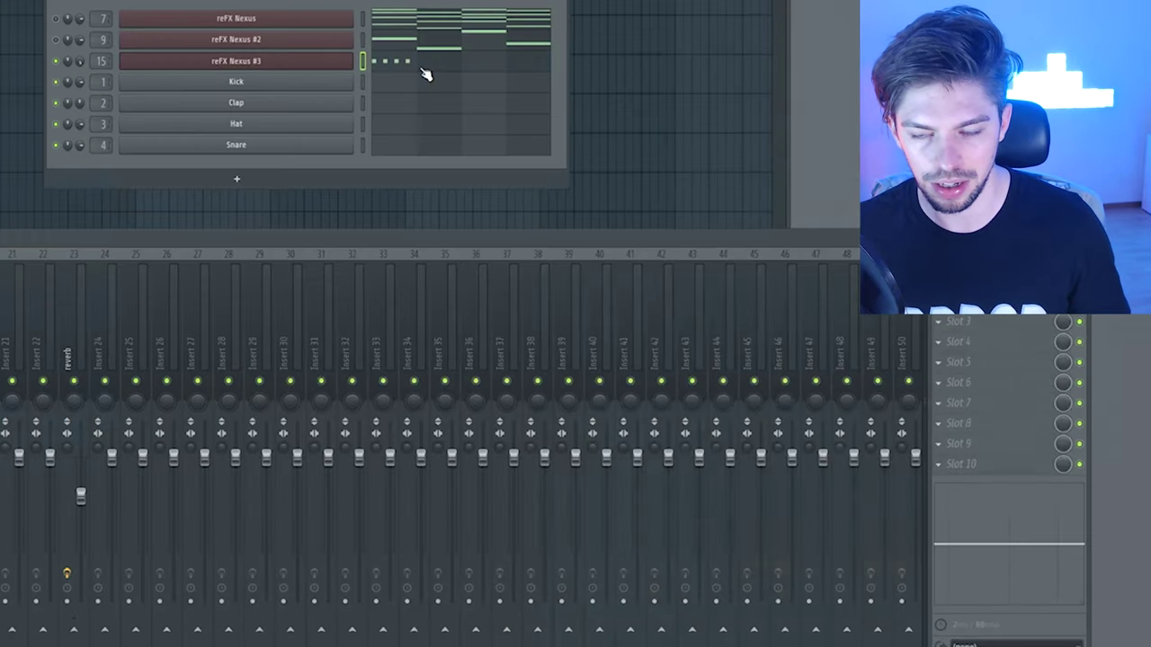
pyautogui.hotkey('ctrl', 'Down')
pyautogui.hotkey('ctrl', 'Down')
pyautogui.press('space')
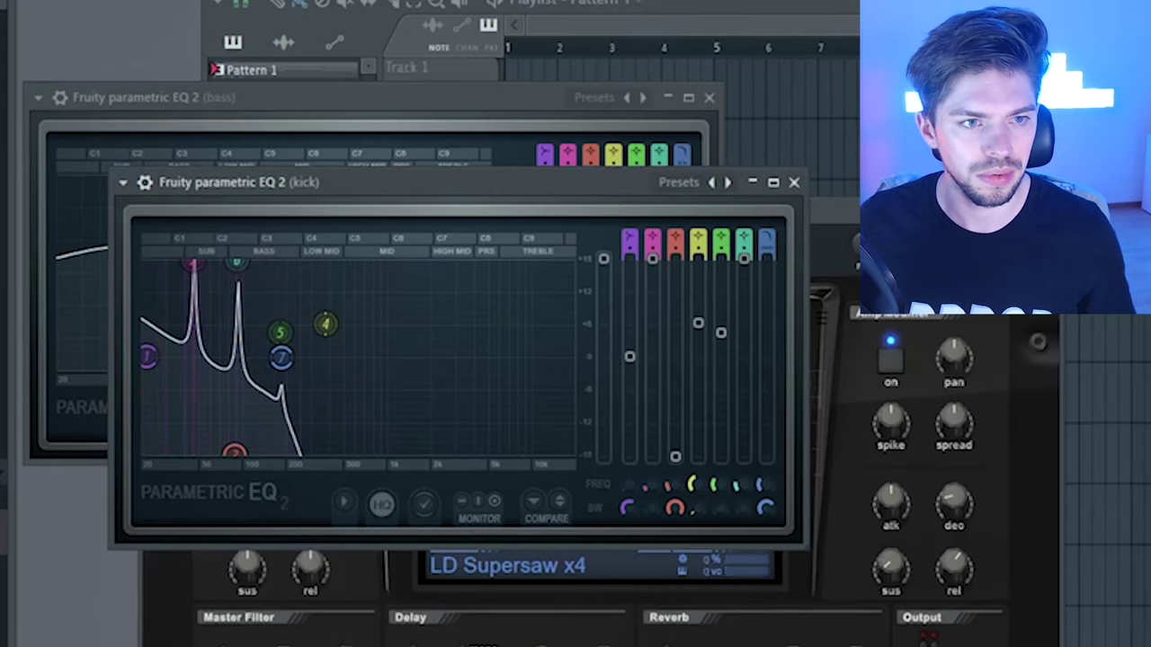
# - Show the super saw kick sample's envelope settings and lower the release in the kick's Transient Processor
pyautogui.click(989, 634)
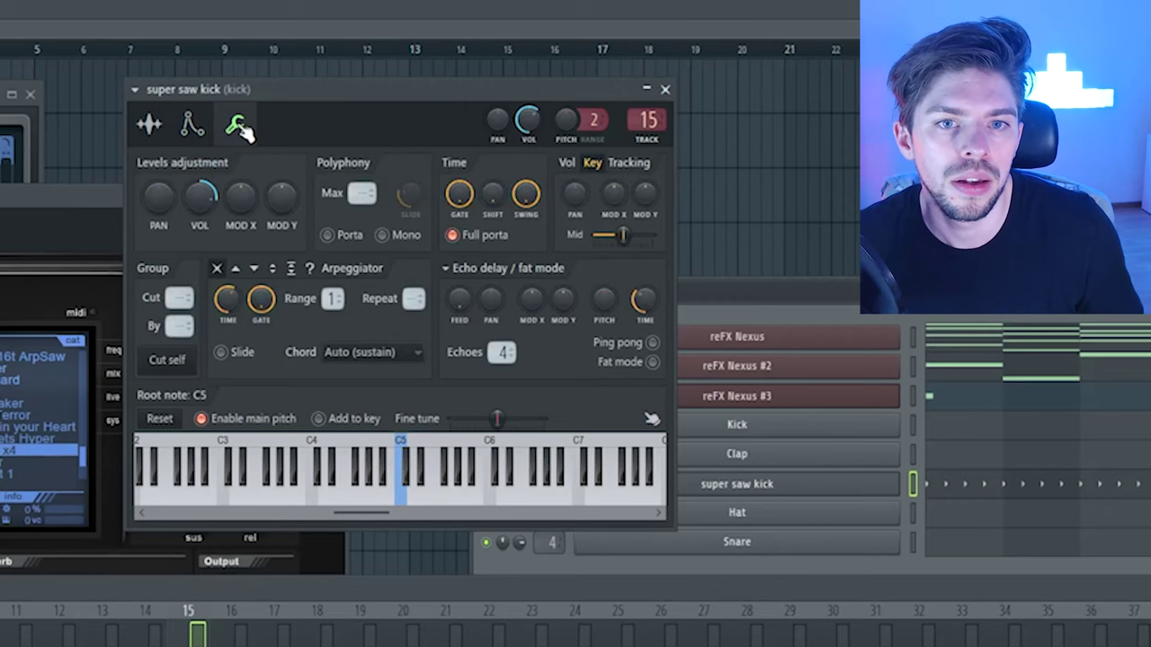
pyautogui.click(192, 125)
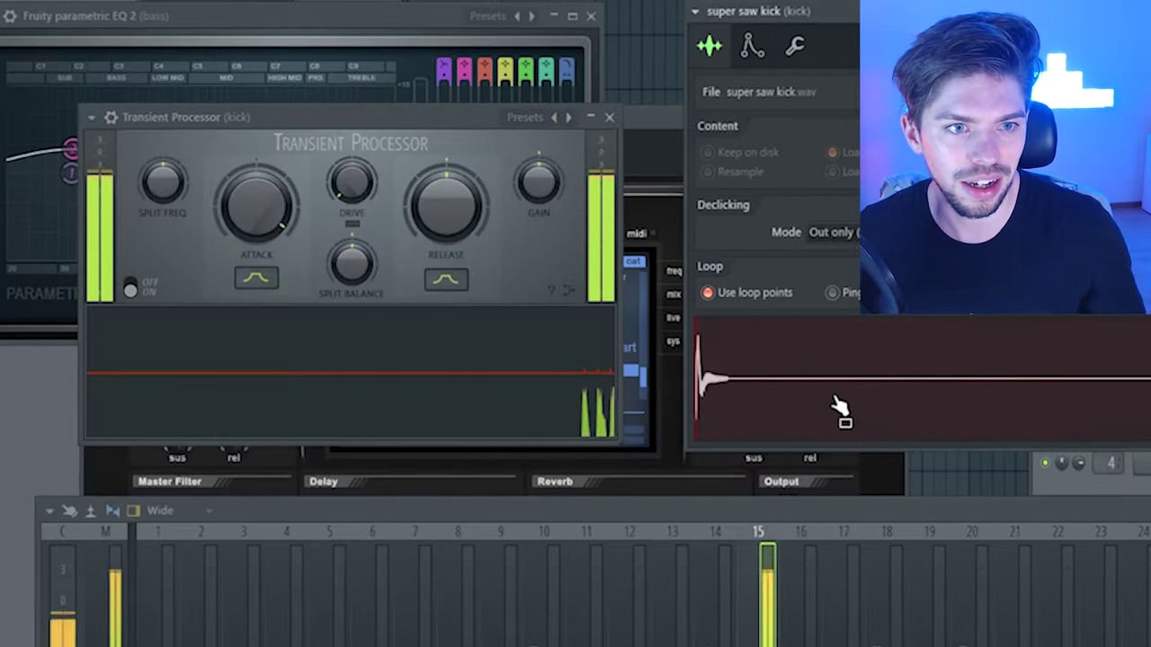
pyautogui.moveTo(446, 203); pyautogui.dragTo(446, 234)
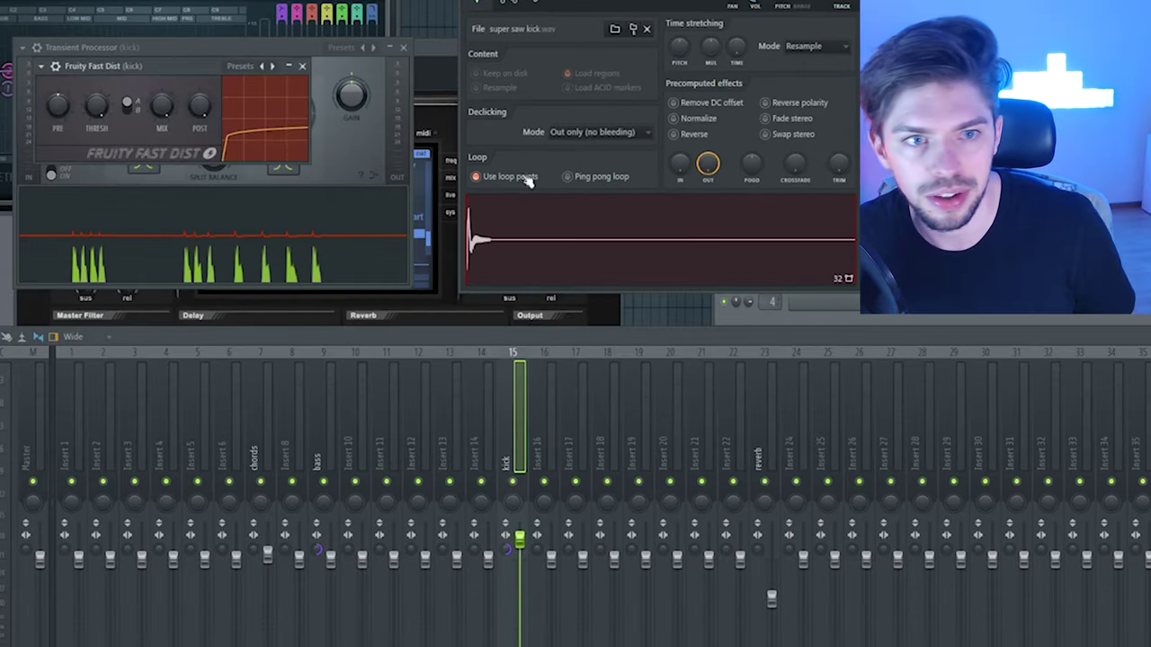
# - Switch the kick's Fruity Fast Dist to type B and add CamelCrusher with a different patch
pyautogui.click(129, 107)
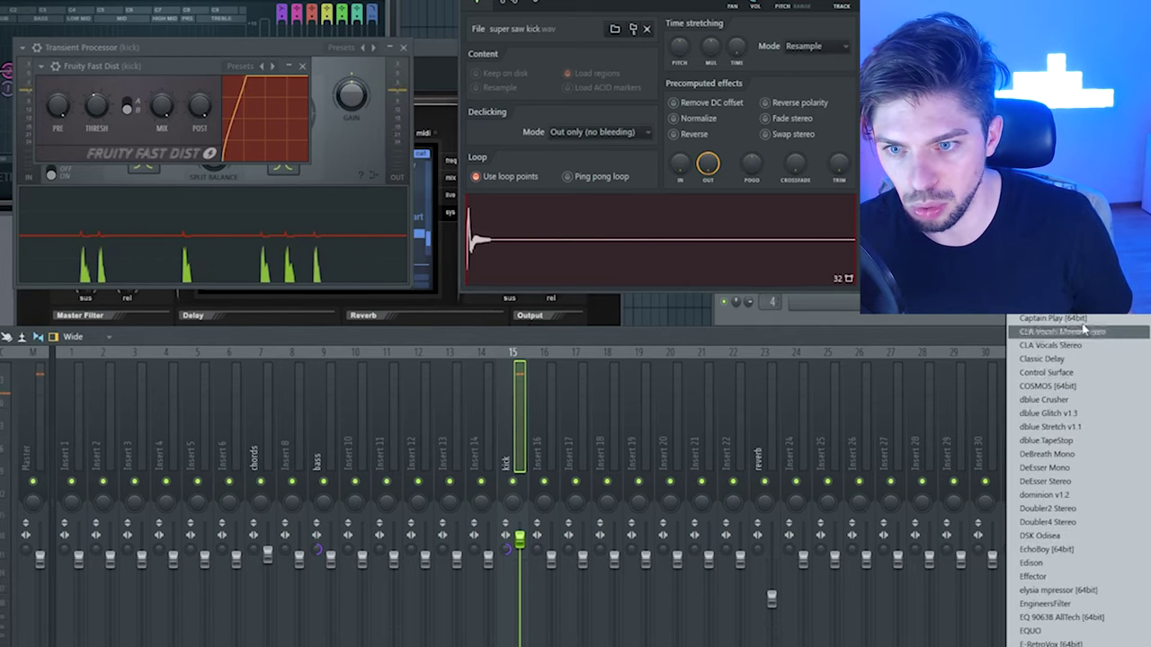
pyautogui.click(1047, 304)
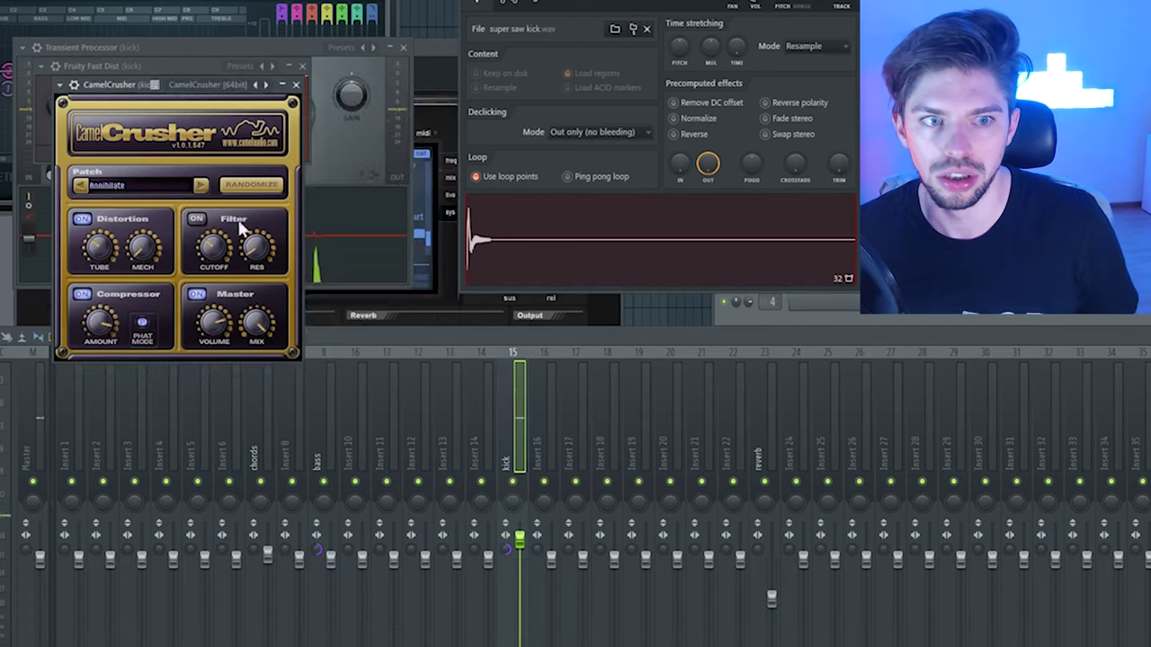
pyautogui.click(199, 187)
# - Open the super saw kick's volume envelope settings and the Fruity Limiter on the kick mixer track
pyautogui.click(171, 591)
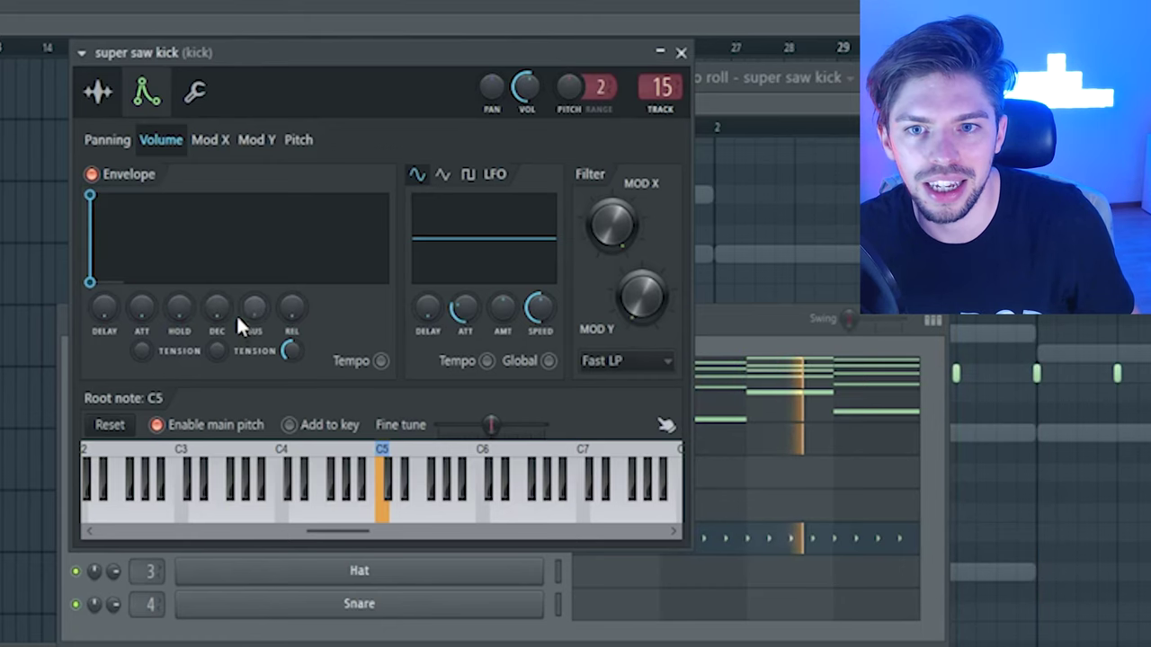
pyautogui.scroll(-2, 222, 312)
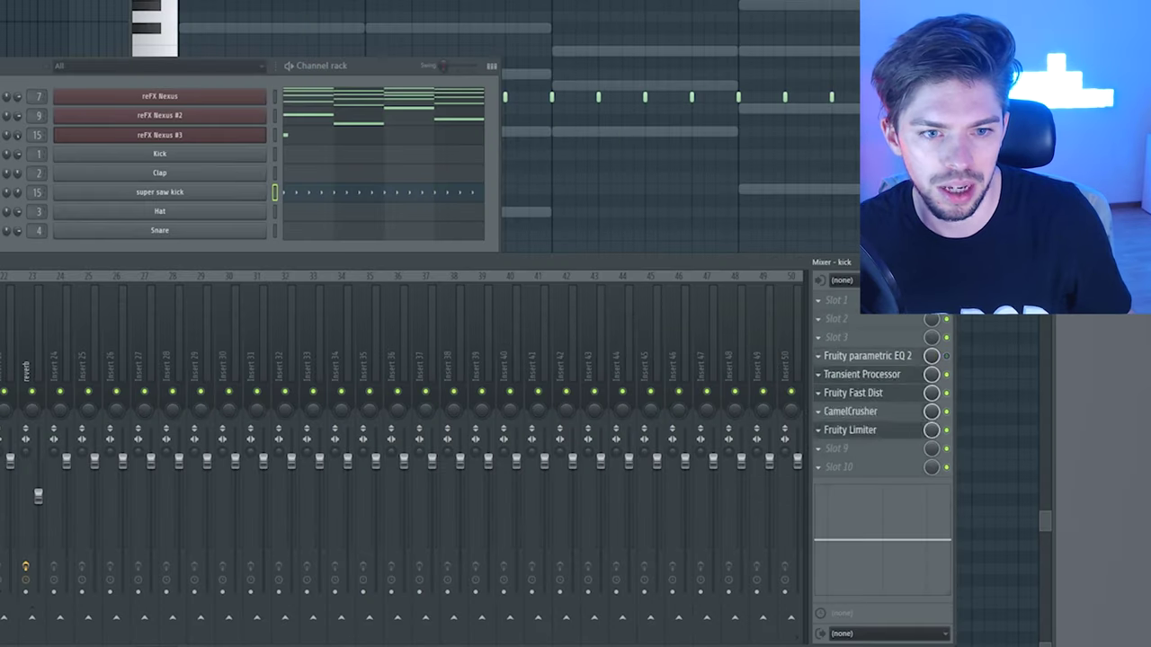
pyautogui.click(870, 431)
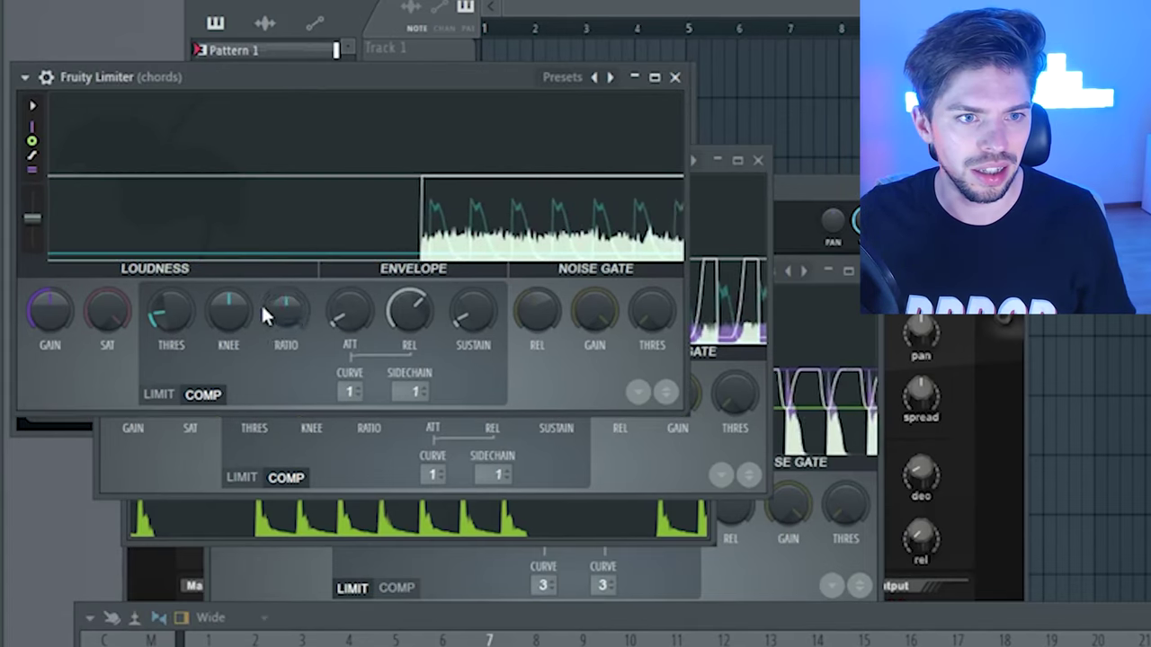
# - Raise the compression ratio in the chords track's Fruity Limiter
pyautogui.moveTo(286, 310); pyautogui.dragTo(286, 295)
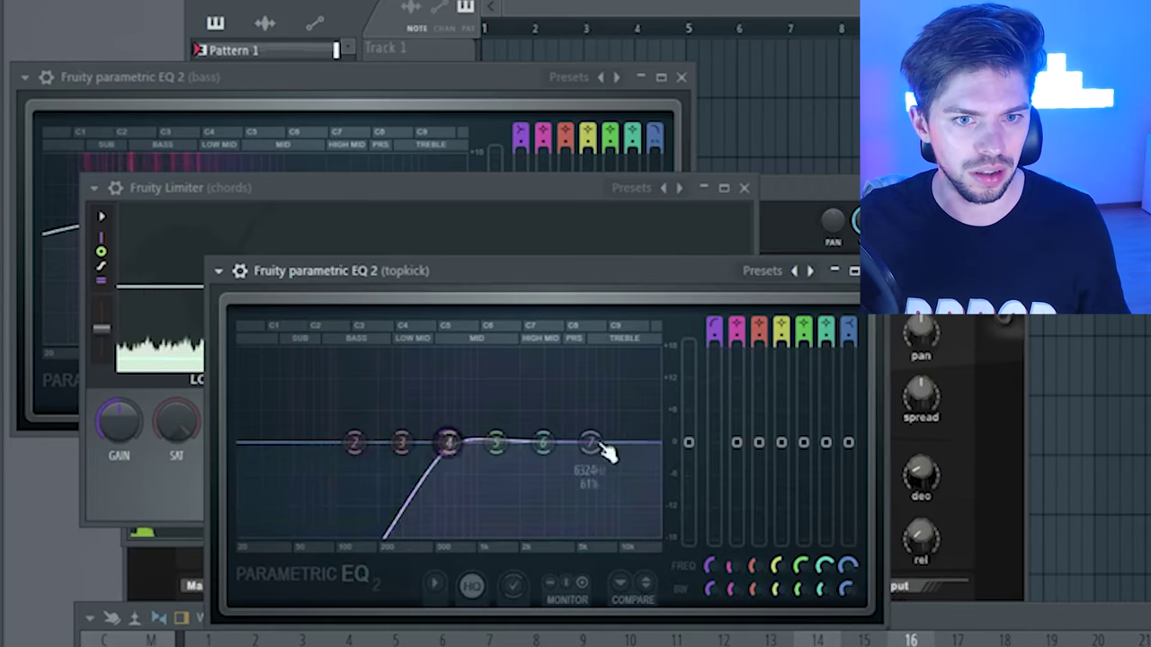
# - Boost the topkick EQ's overall level with its low cut fine-tuned, and shift a mid band higher in the kick top EQ
pyautogui.moveTo(688, 443); pyautogui.dragTo(688, 390)
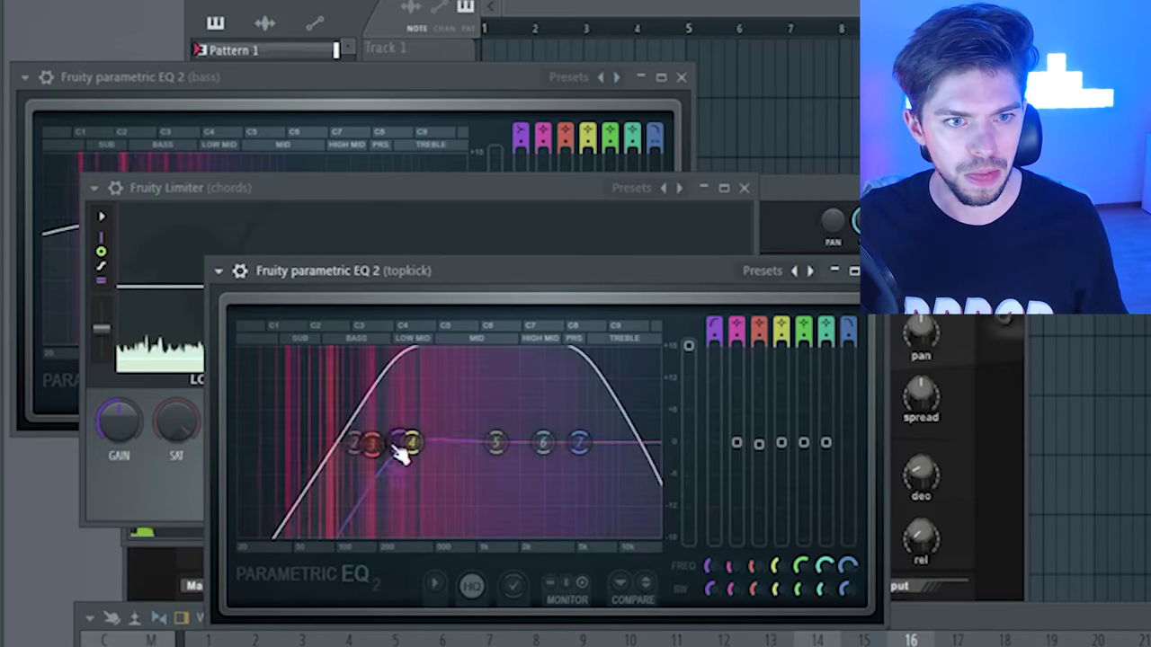
pyautogui.moveTo(396, 442); pyautogui.dragTo(411, 441)
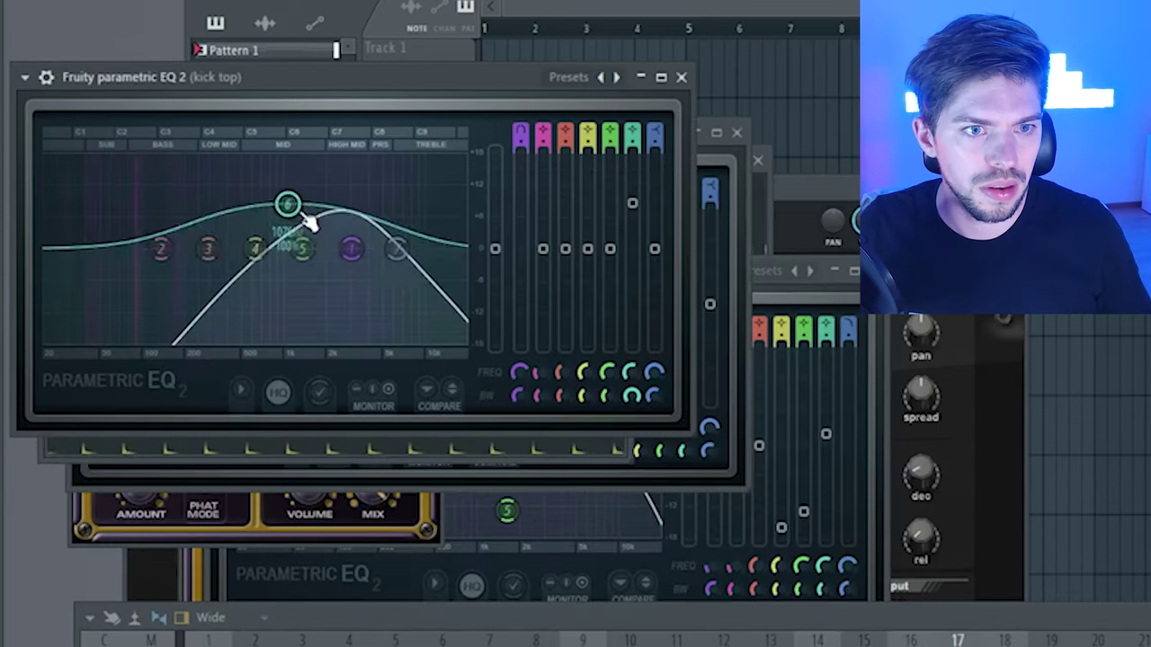
pyautogui.moveTo(308, 249); pyautogui.dragTo(352, 260)
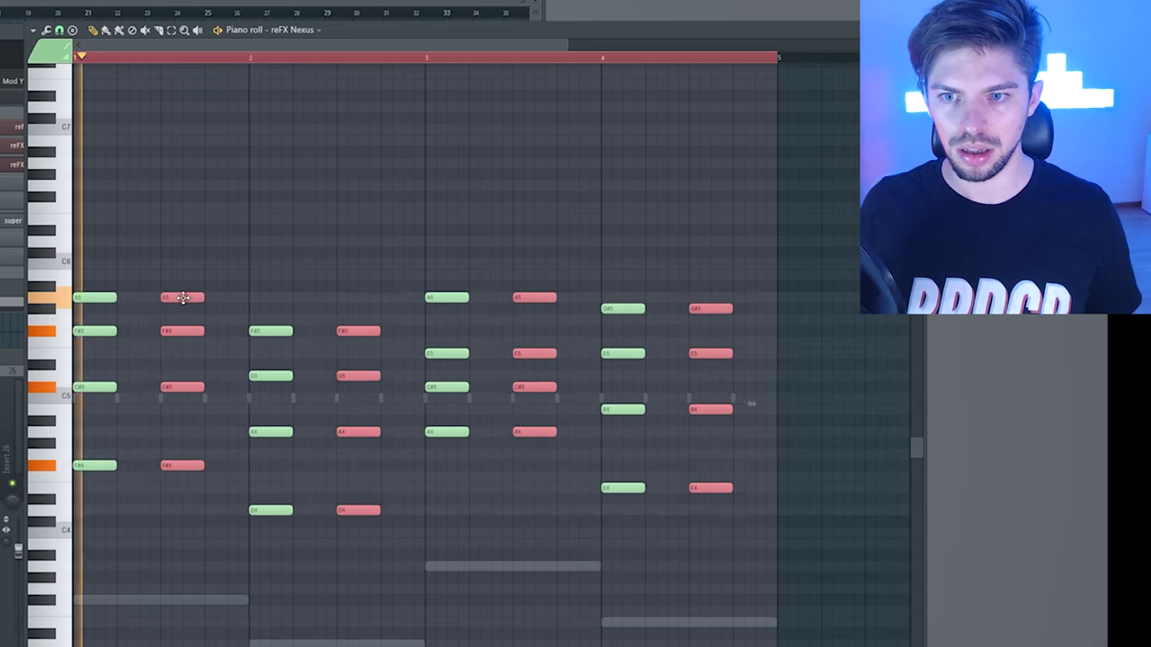
# - Rework the reFX Nexus chord notes into a rhythm of five short stabs per bar across all four bars
pyautogui.hotkey('ctrl', 'a')
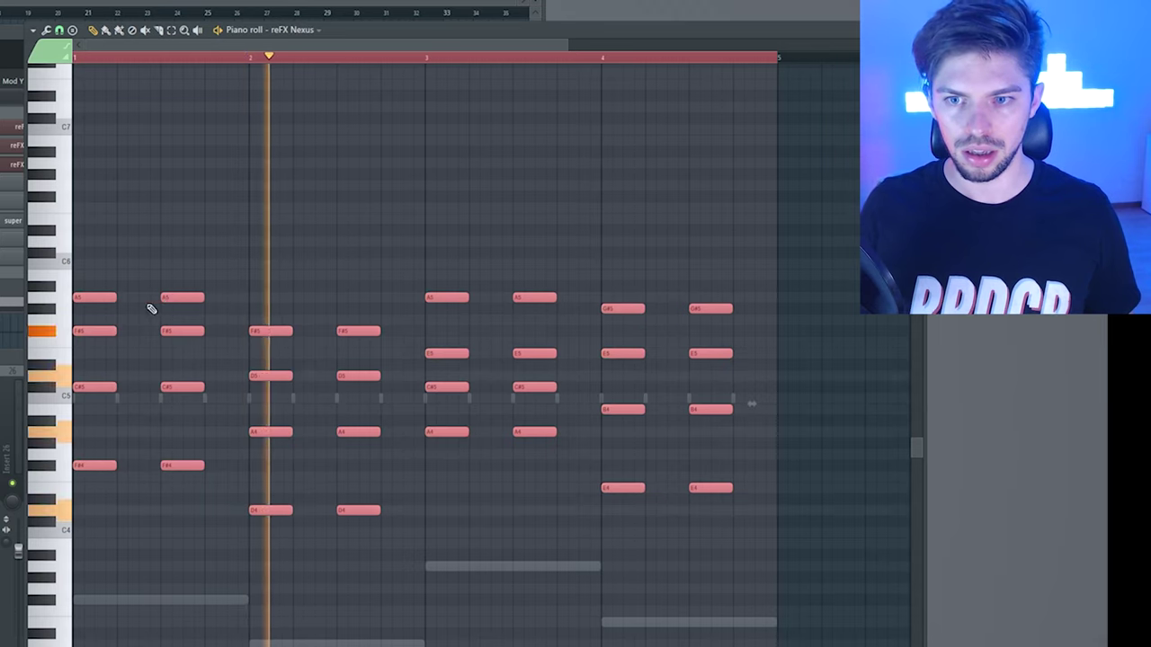
pyautogui.moveTo(111, 297); pyautogui.dragTo(226, 298)
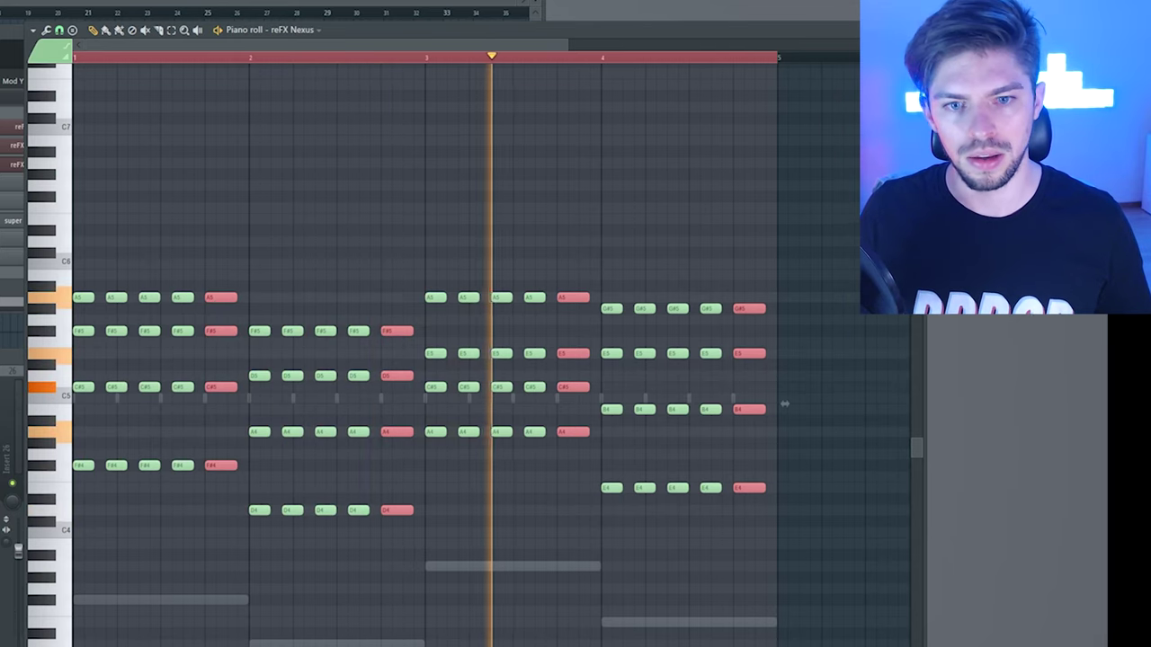
# - Lower the Amp Modifier's sustain and release in reFX Nexus #4
pyautogui.press('F9')
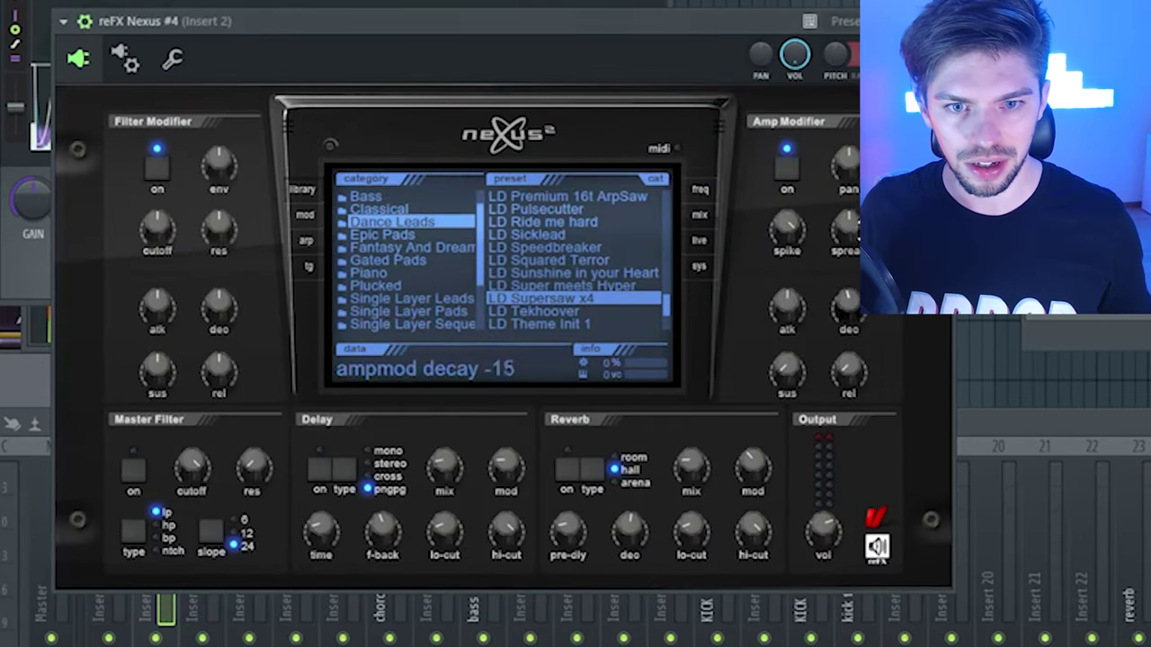
pyautogui.moveTo(787, 369); pyautogui.dragTo(786, 395)
pyautogui.moveTo(848, 368); pyautogui.dragTo(859, 384)
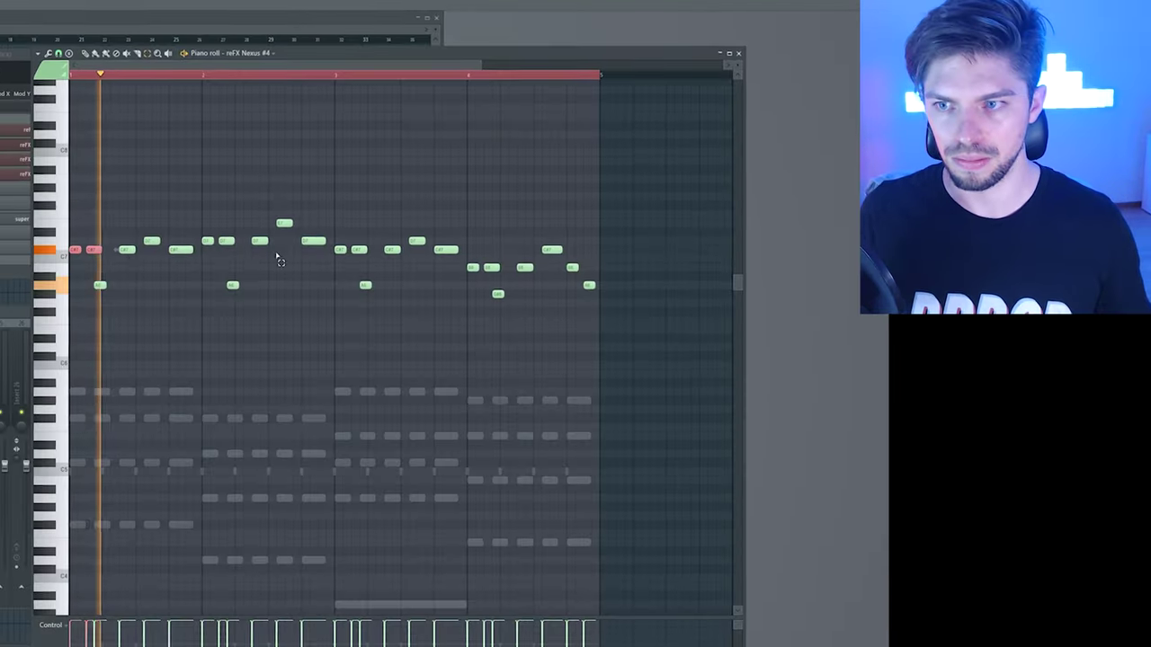
# - Lengthen the second C#7 in bar 3 and the second B6 in bar 4 of the reFX Nexus #4 melody
pyautogui.moveTo(506, 258); pyautogui.dragTo(532, 277)
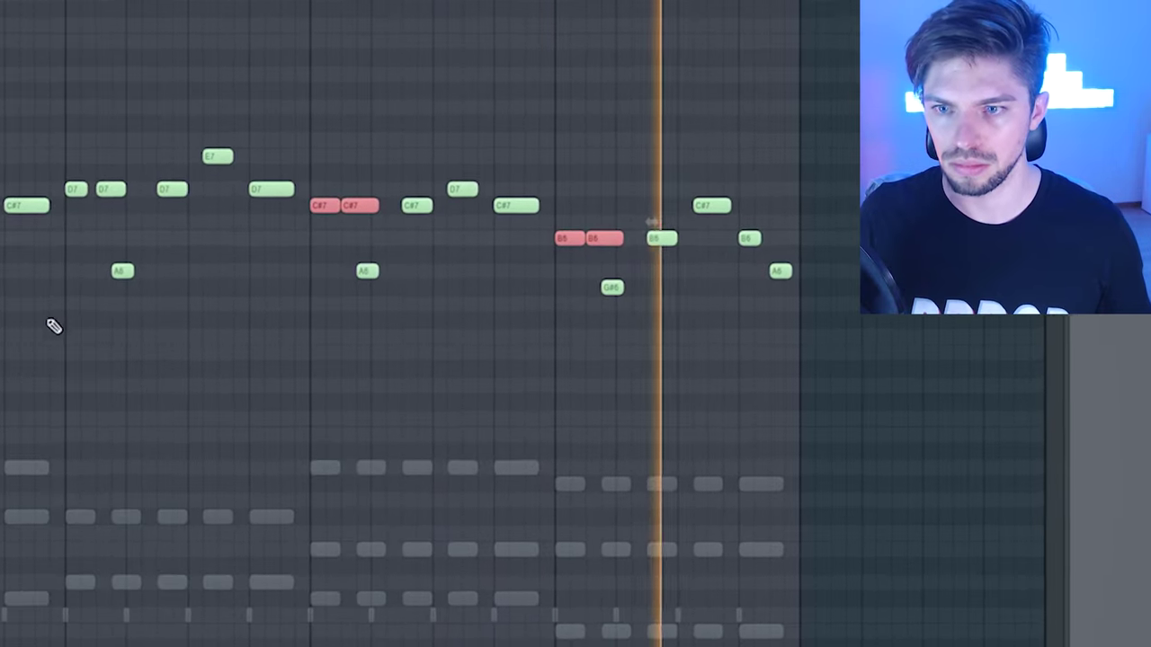
pyautogui.click(123, 224)
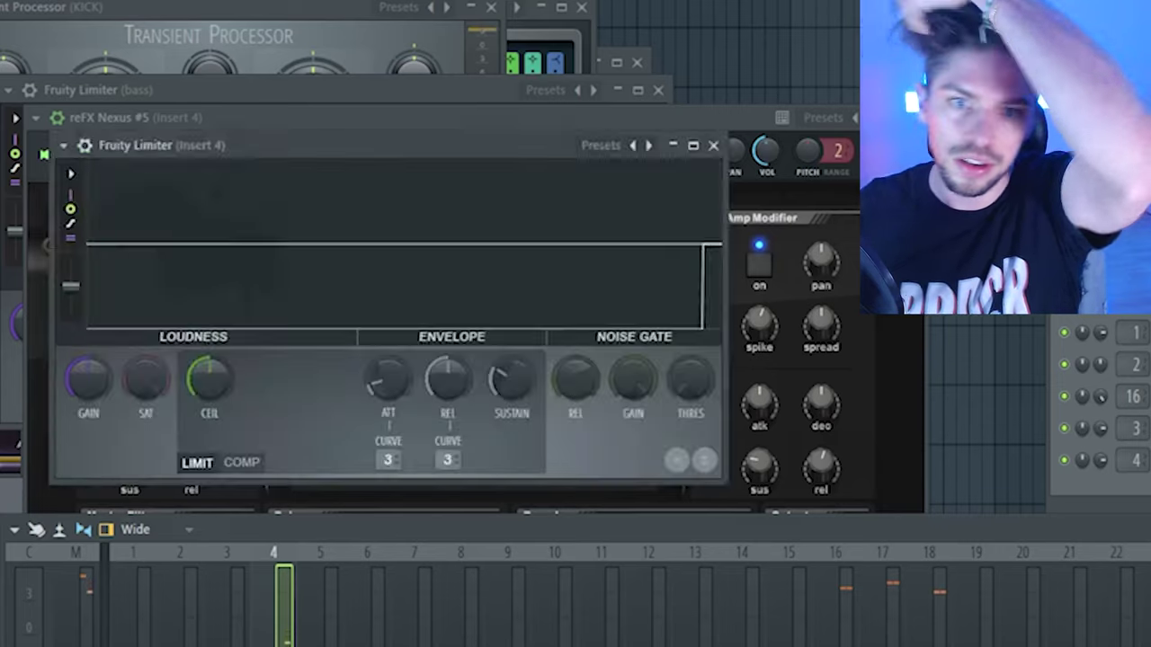
# - Set the Fruity Limiter on Insert 4 to compressor mode and lower its threshold during playback
pyautogui.click(242, 464)
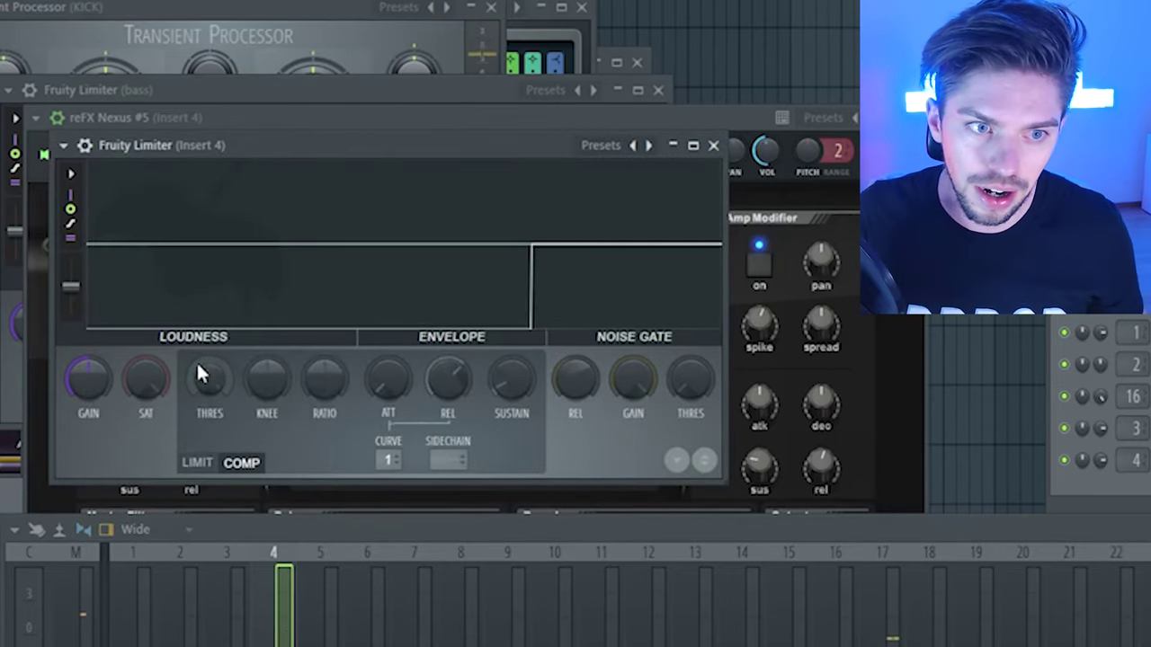
pyautogui.moveTo(200, 374); pyautogui.dragTo(209, 392)
pyautogui.press('space')
pyautogui.moveTo(396, 278); pyautogui.dragTo(396, 256)
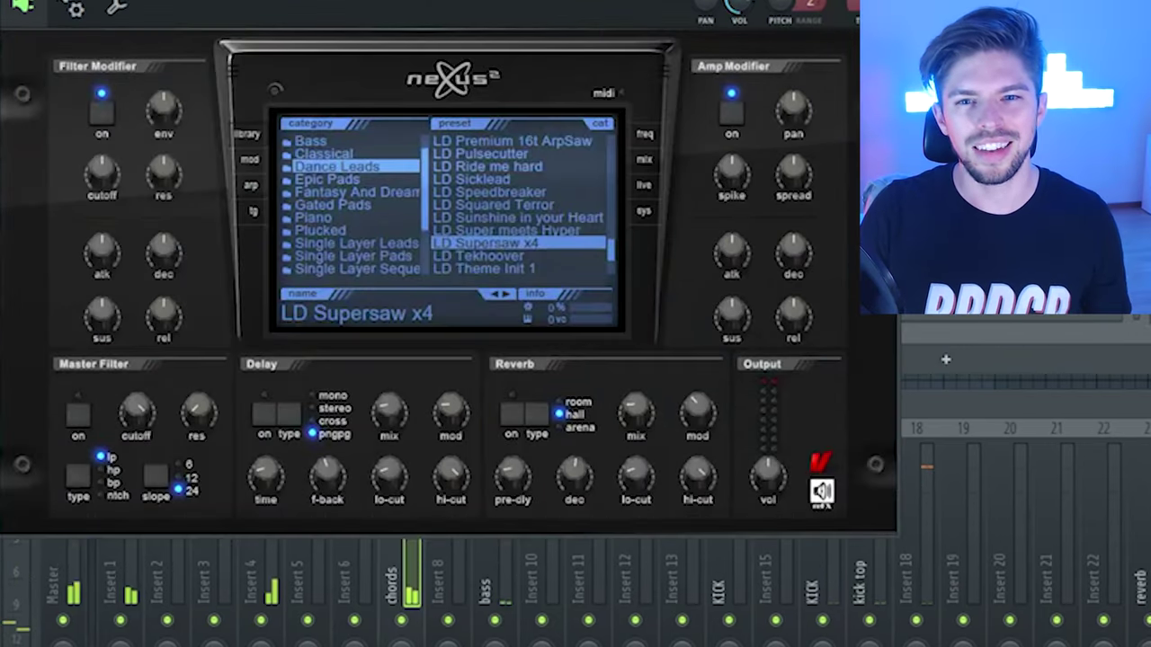
# - Play back the pattern with the arpeggiated LD Supersaw x4 layer in reFX Nexus #6 and show the channel rack
pyautogui.press('F6')
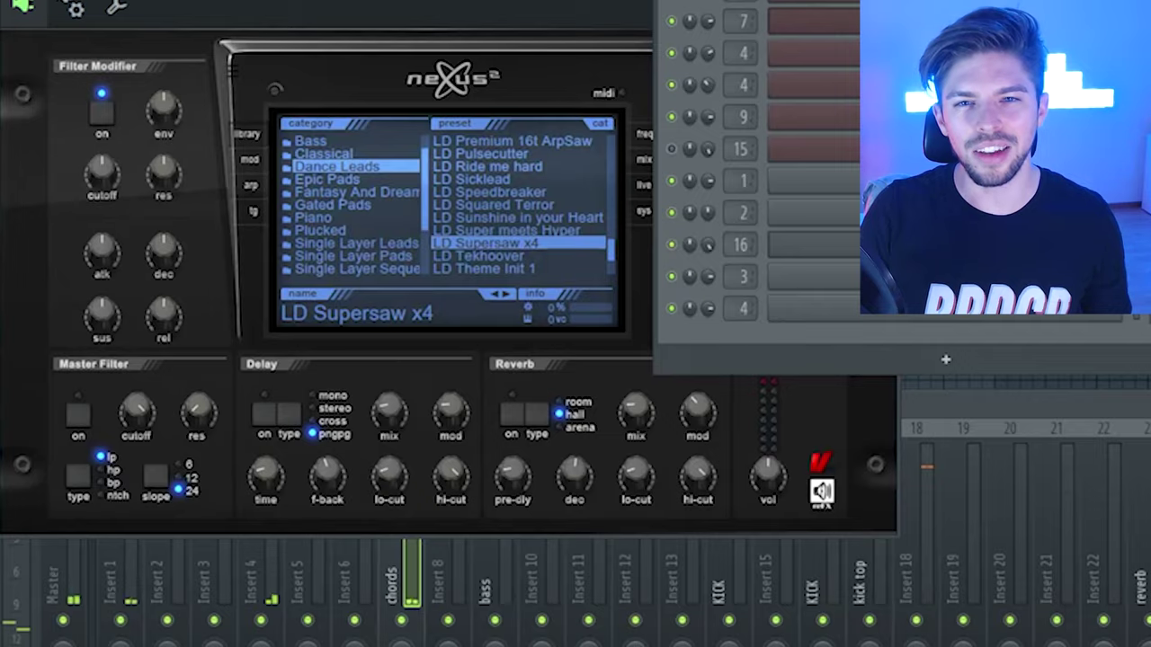
pyautogui.click(468, 243)
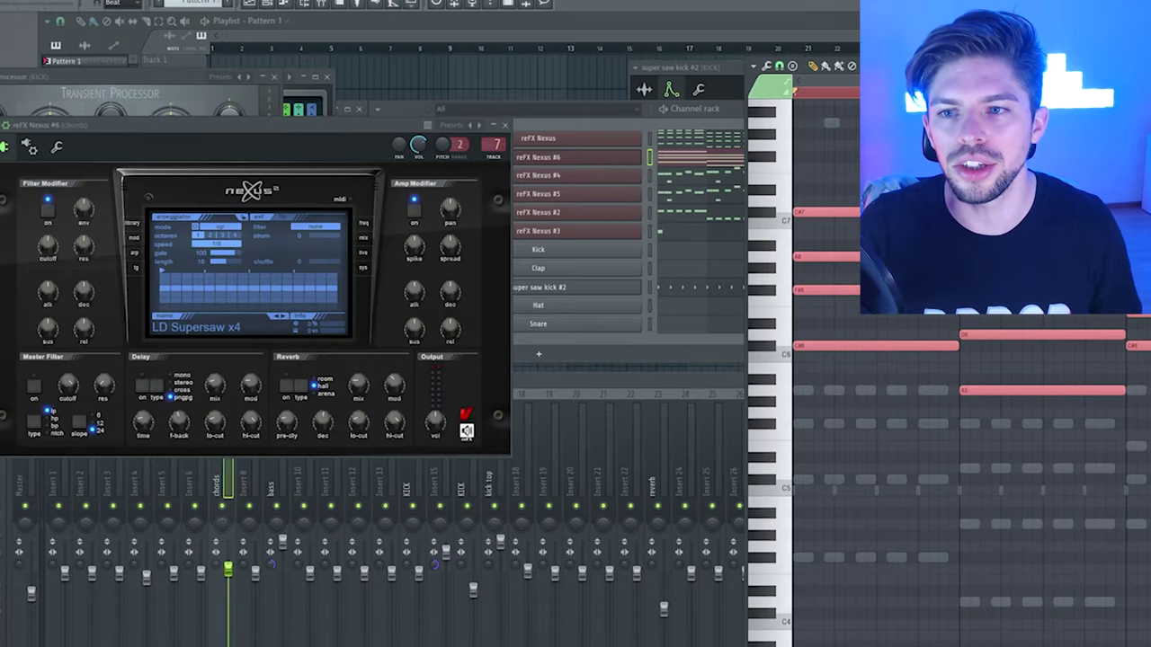
pyautogui.press('space')
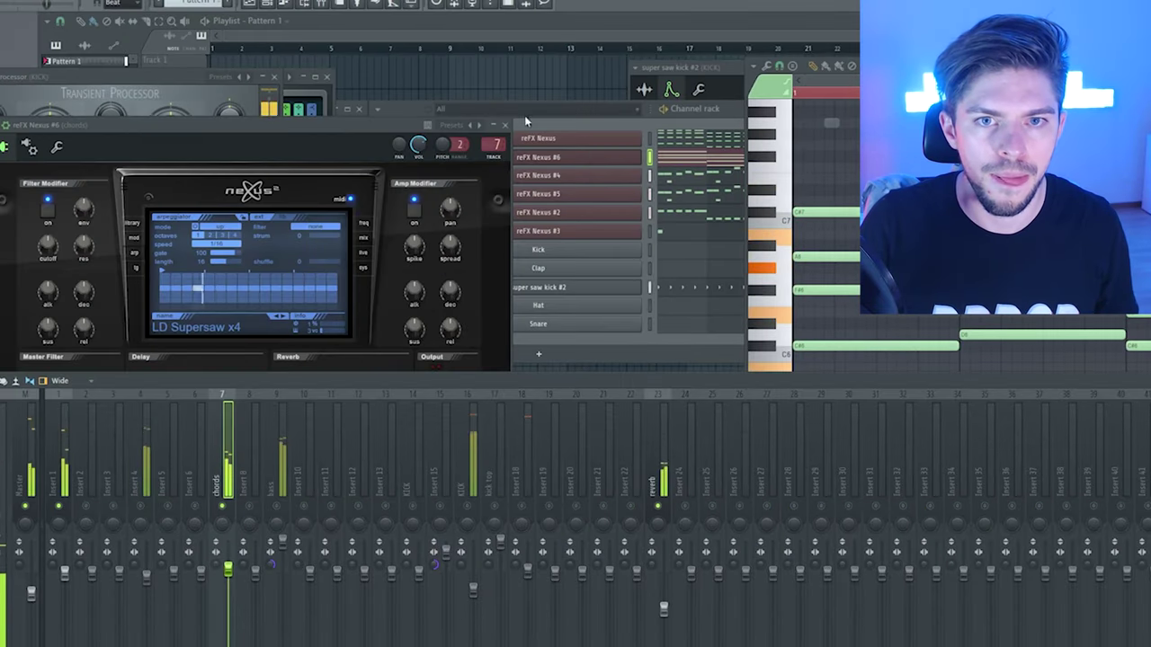
pyautogui.click(399, 106)
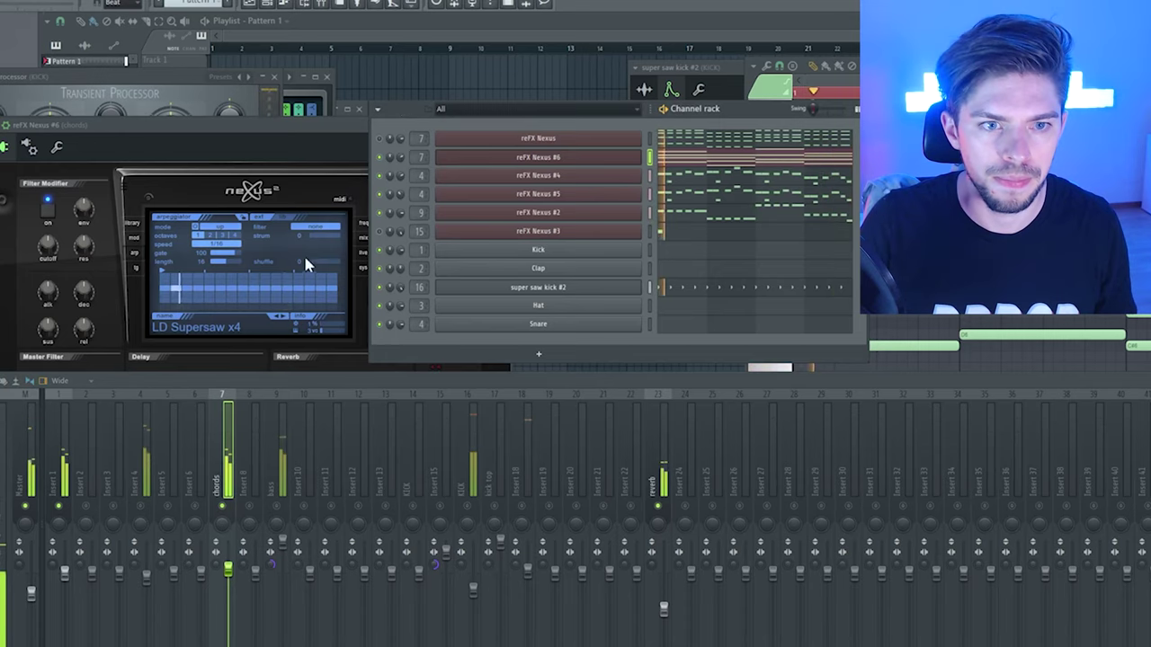